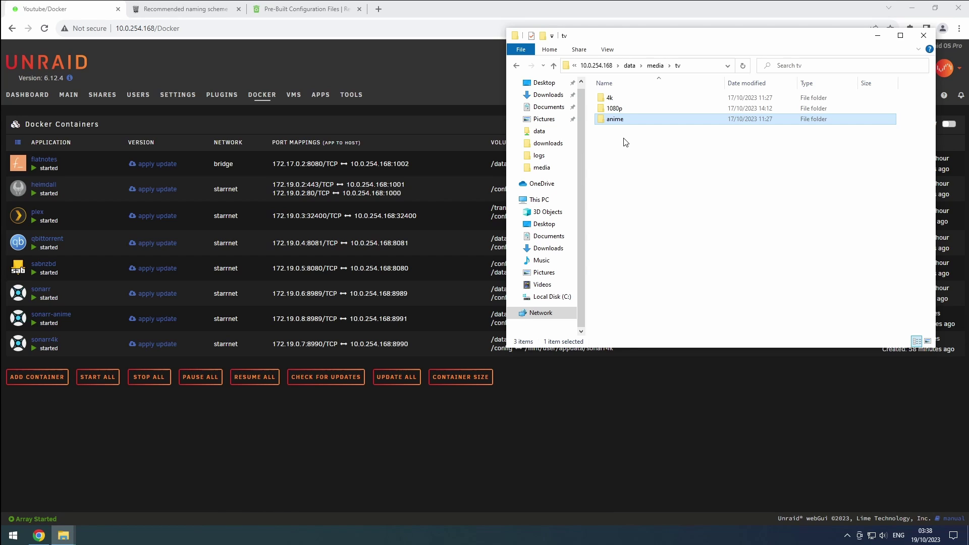
Close the File Explorer window listing the media/tv folders to return to Unraid's Docker page
{"action": "left_click", "coordinate": [380, 92]}
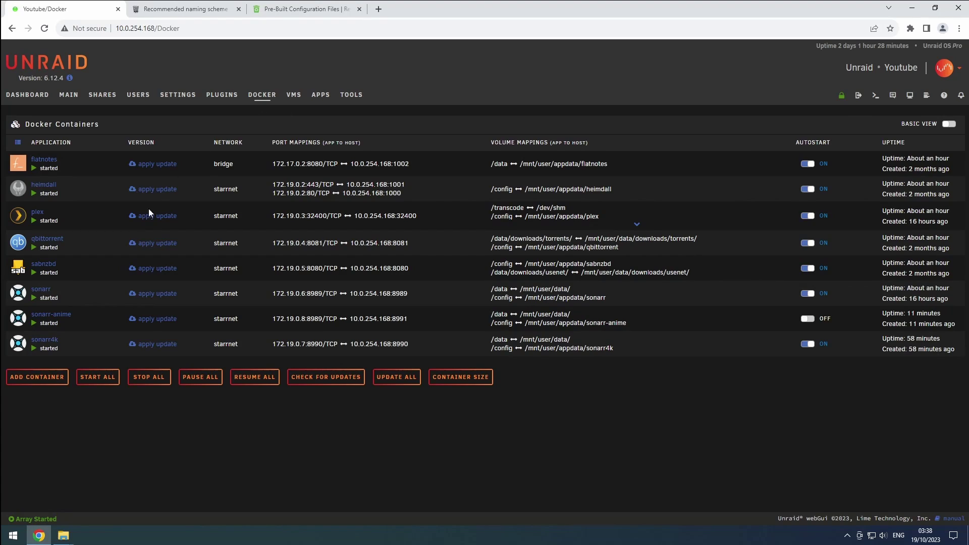
Open sonarr-anime's WebUI and save Basic (Browser Popup) authentication with a username and password
{"action": "left_click", "coordinate": [17, 327]}
{"action": "left_click", "coordinate": [36, 343]}
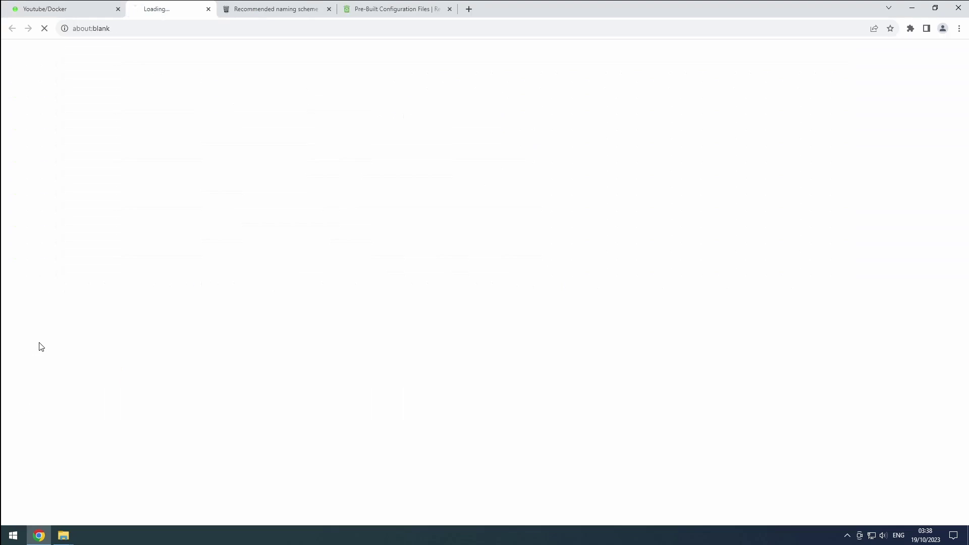
{"action": "left_click", "coordinate": [474, 247]}
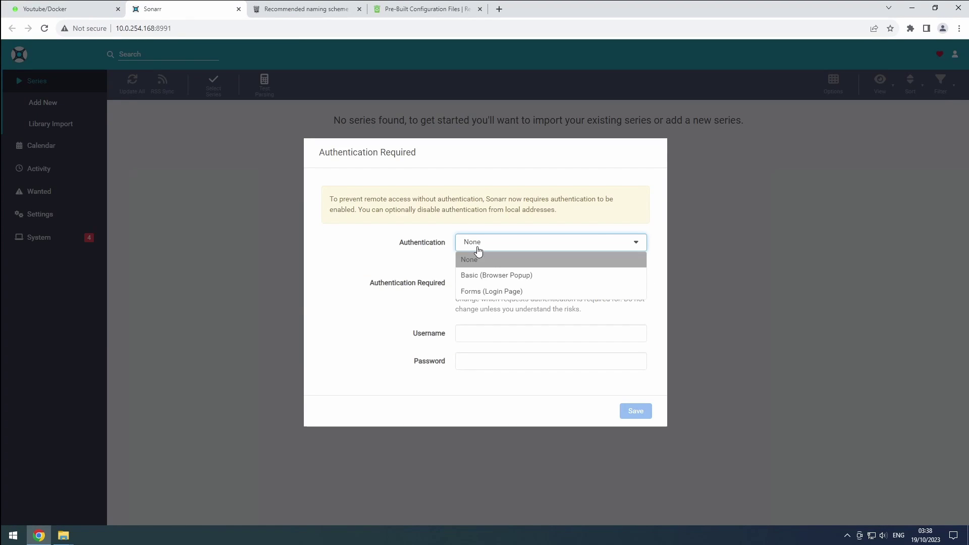
{"action": "left_click", "coordinate": [474, 278]}
{"action": "left_click", "coordinate": [492, 330]}
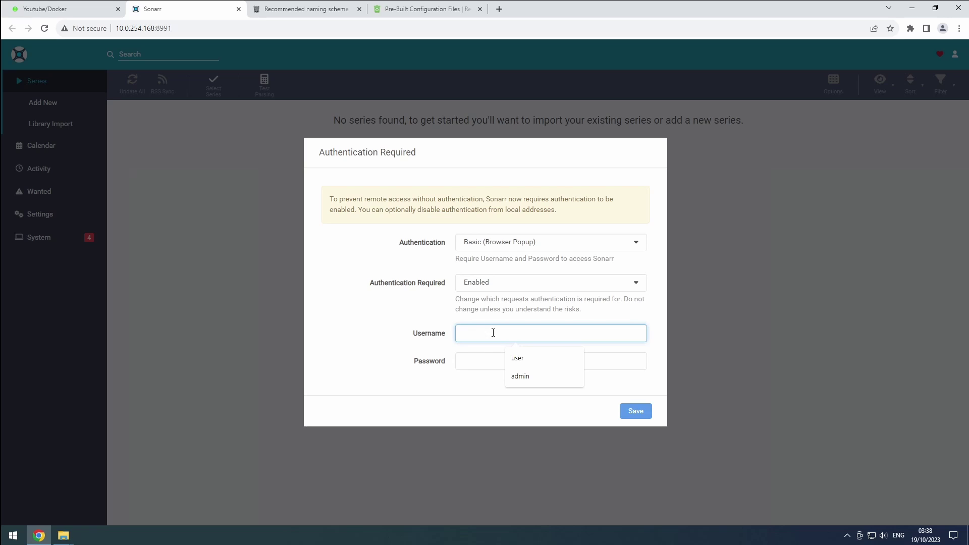
{"action": "type", "text": "user"}
{"action": "key", "text": "Tab"}
{"action": "type", "text": "password"}
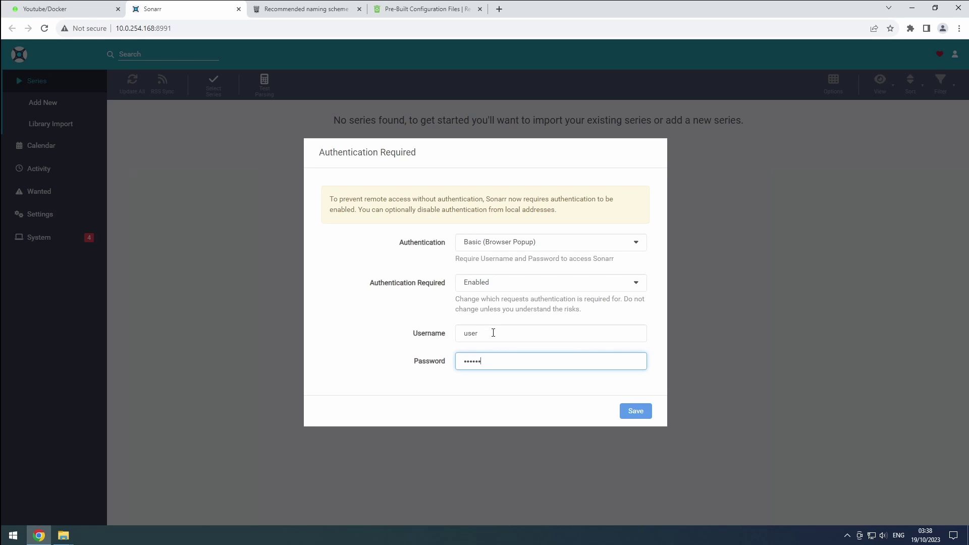
{"action": "left_click", "coordinate": [647, 413]}
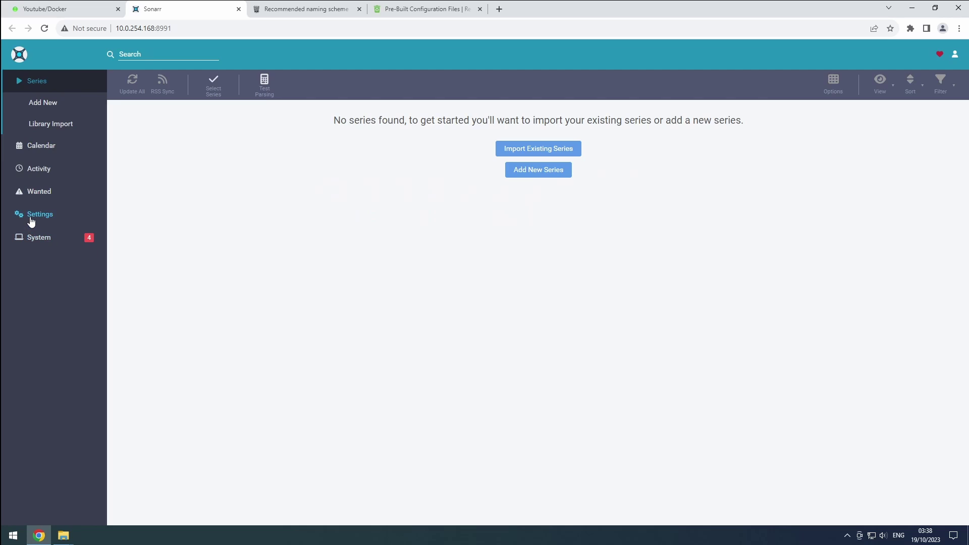
Change Sonarr's General port to 8991, disable anonymous usage data, save, and restart
{"action": "left_click", "coordinate": [31, 218]}
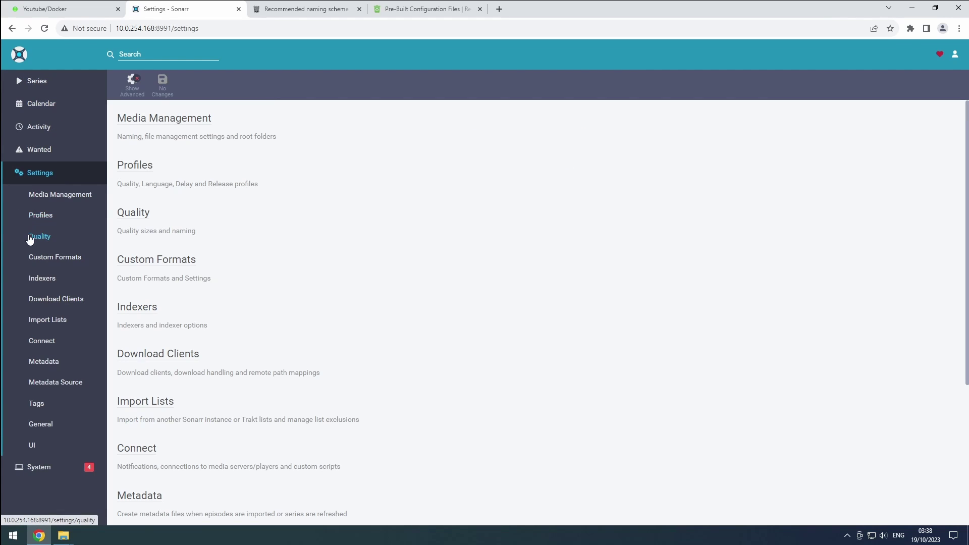
{"action": "left_click", "coordinate": [43, 430]}
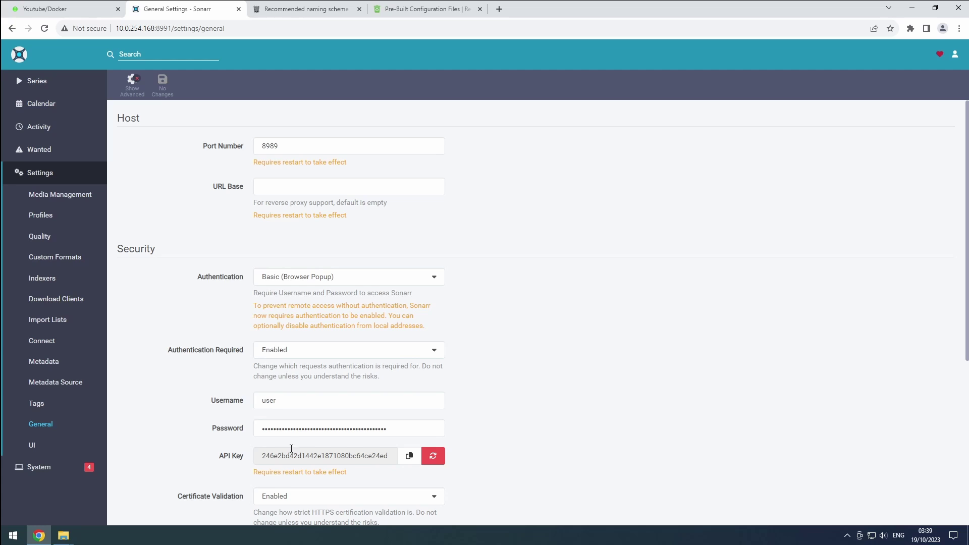
{"action": "left_click", "coordinate": [301, 148]}
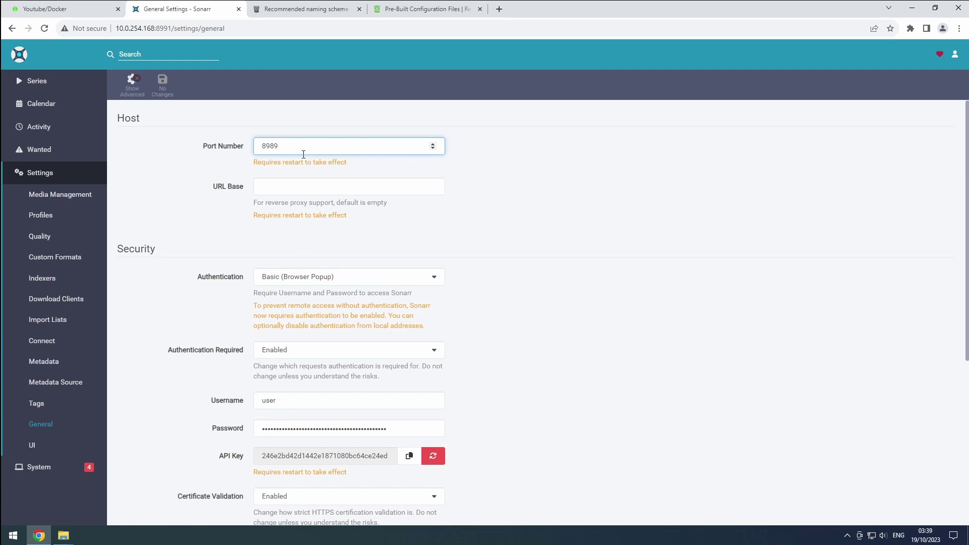
{"action": "key", "text": "BackSpace"}
{"action": "key", "text": "BackSpace"}
{"action": "type", "text": "91"}
{"action": "scroll", "coordinate": [301, 156], "scroll_direction": "down", "scroll_amount": 5}
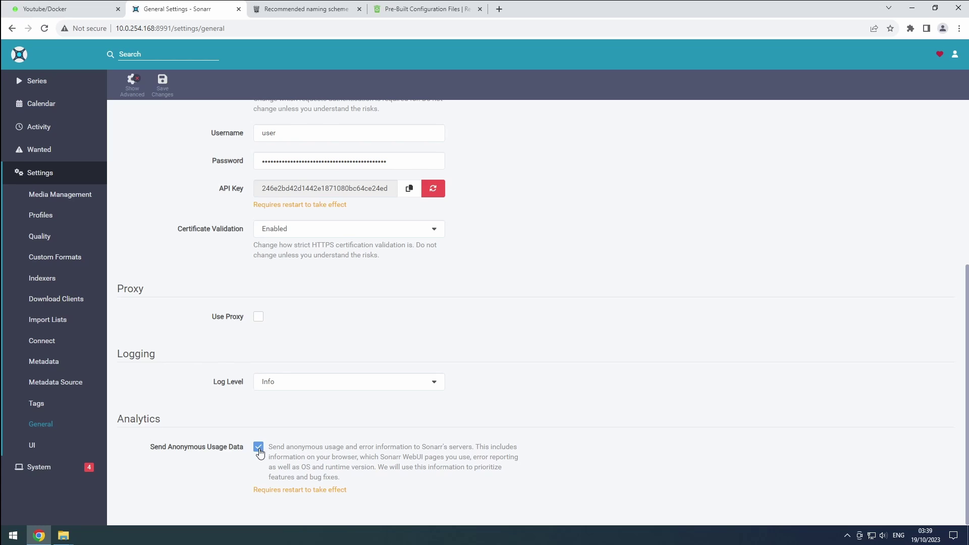
{"action": "left_click", "coordinate": [259, 449]}
{"action": "left_click", "coordinate": [162, 89]}
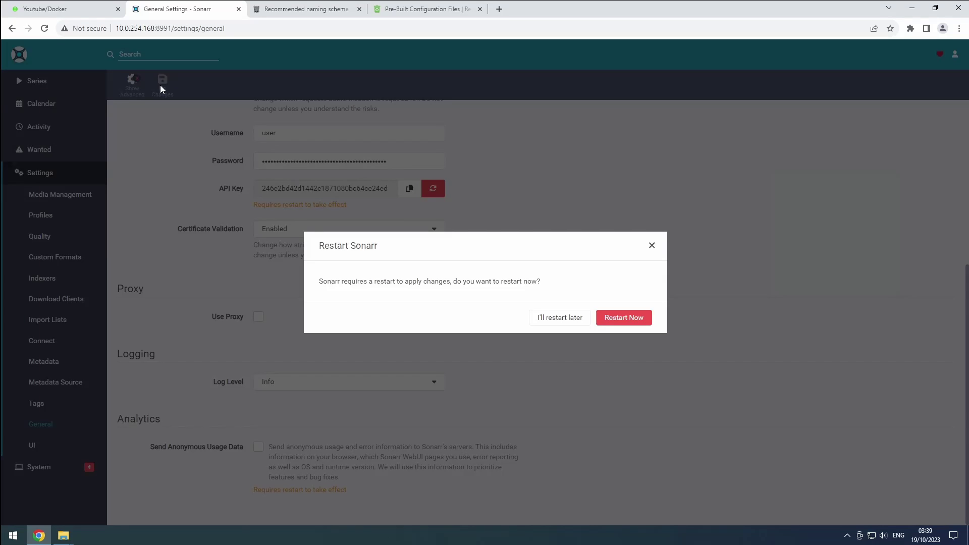
{"action": "left_click", "coordinate": [621, 321]}
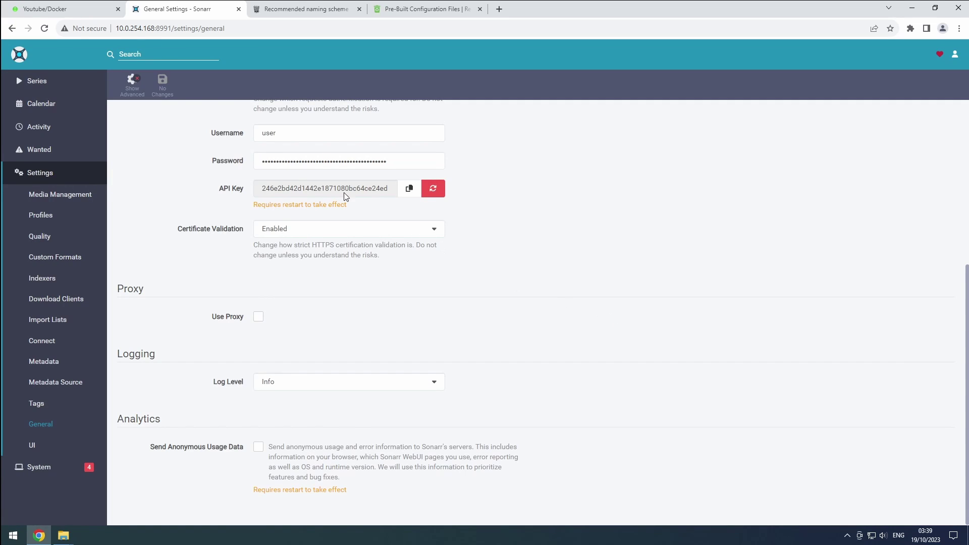
Edit the sonarr-anime container in Advanced View and remove its existing WebUI port mapping
{"action": "left_click", "coordinate": [75, 9]}
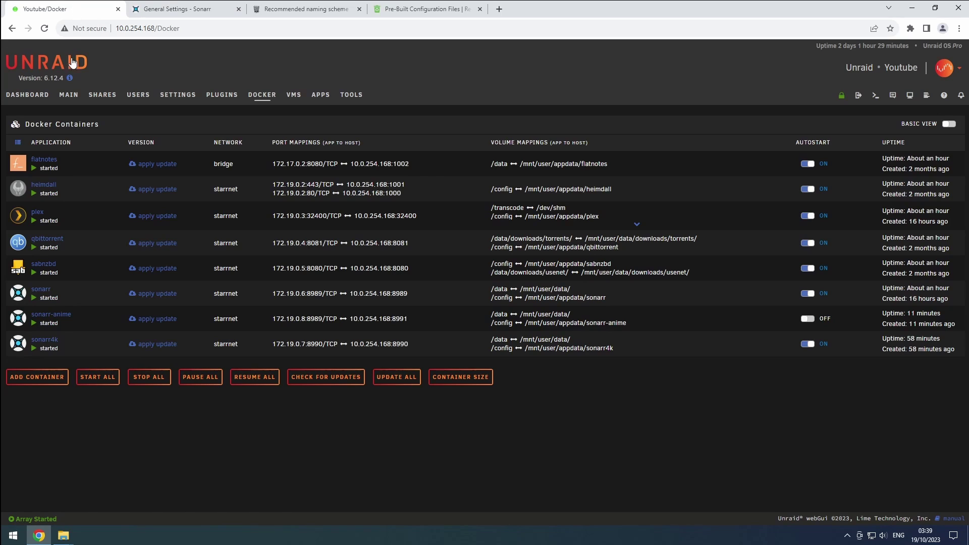
{"action": "left_click", "coordinate": [64, 316]}
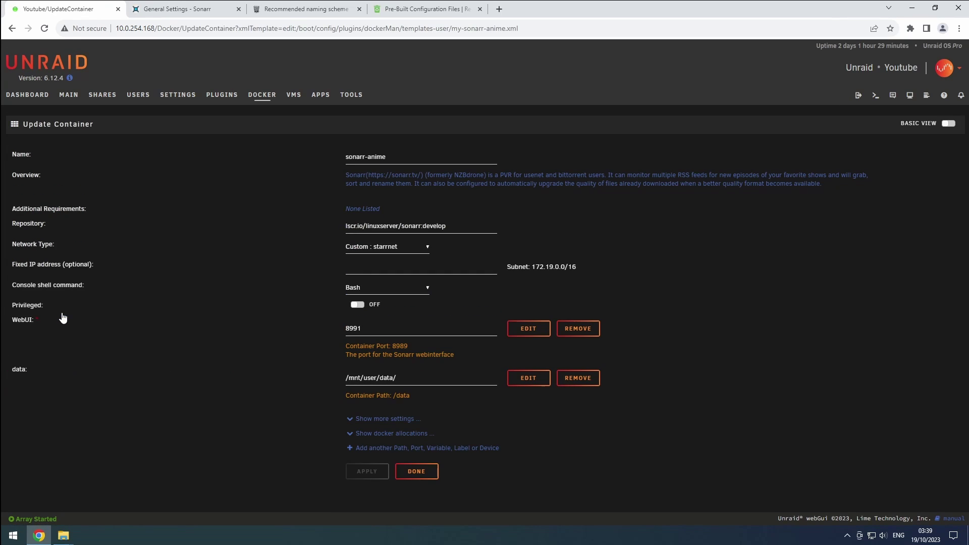
{"action": "left_click", "coordinate": [948, 125]}
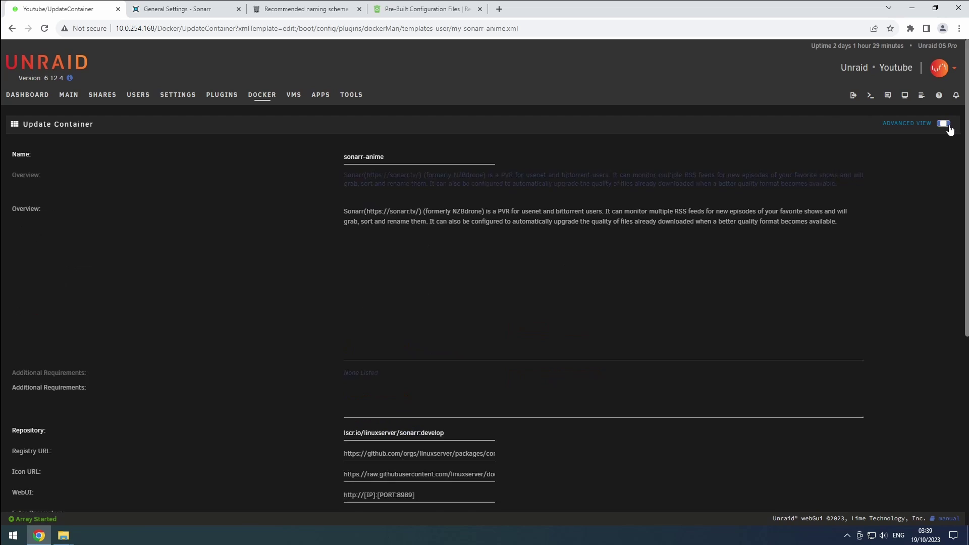
{"action": "scroll", "coordinate": [576, 344], "scroll_direction": "down", "scroll_amount": 5}
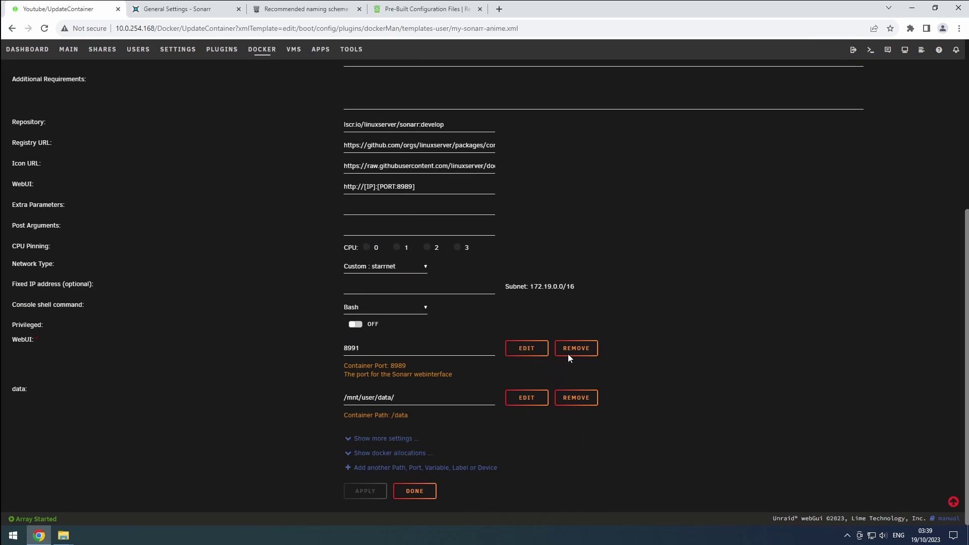
{"action": "left_click", "coordinate": [569, 353]}
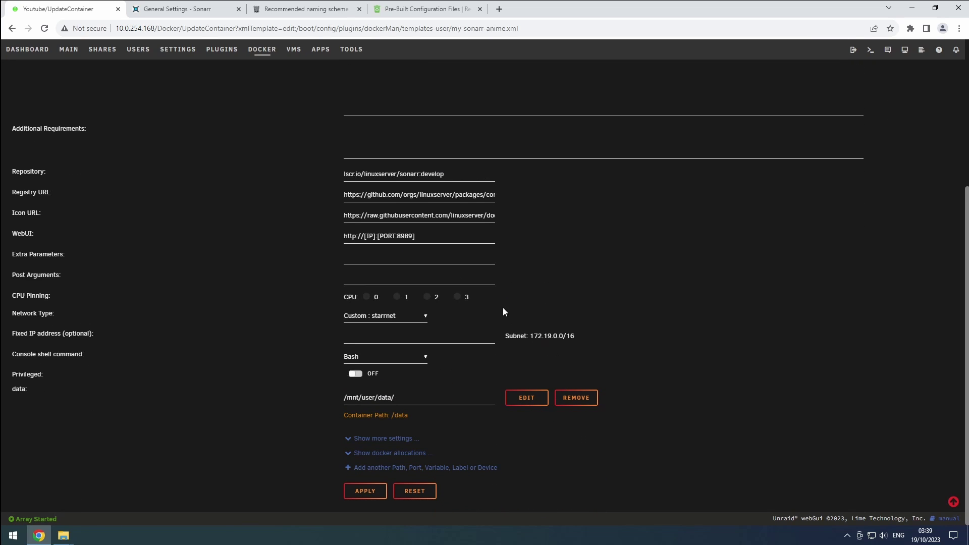
Fill in a new Port entry named webui with container and host port 8991
{"action": "left_click", "coordinate": [404, 467]}
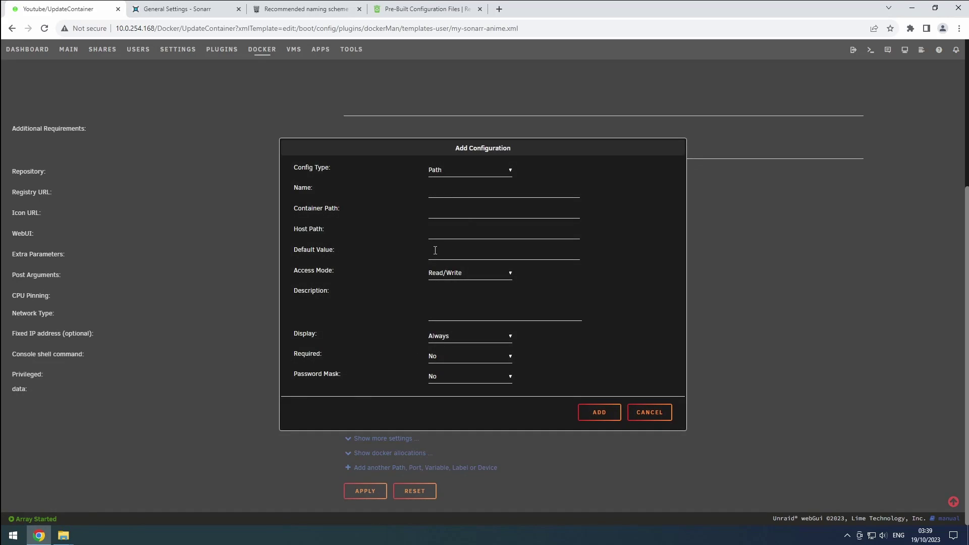
{"action": "left_click", "coordinate": [465, 175]}
{"action": "left_click", "coordinate": [456, 190]}
{"action": "left_click", "coordinate": [457, 191]}
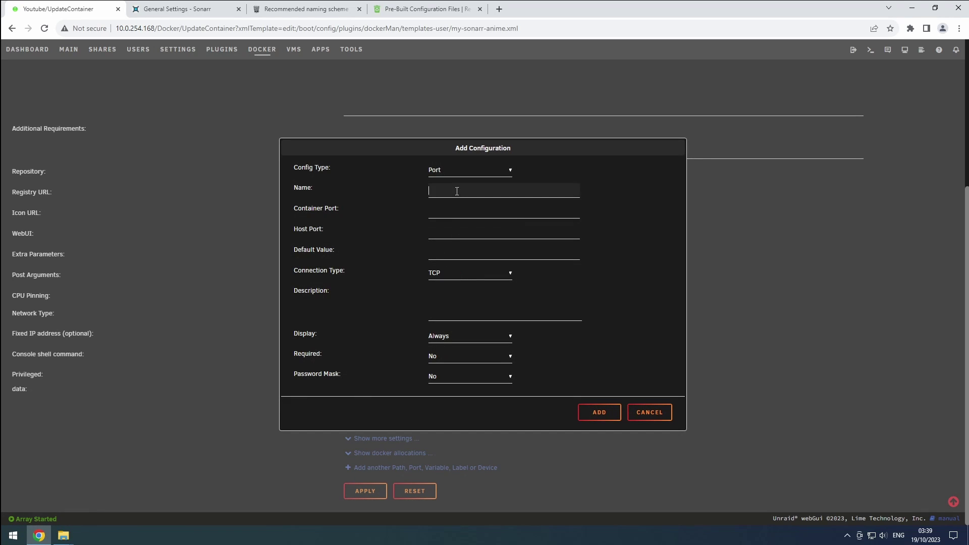
{"action": "type", "text": "webui"}
{"action": "key", "text": "Tab"}
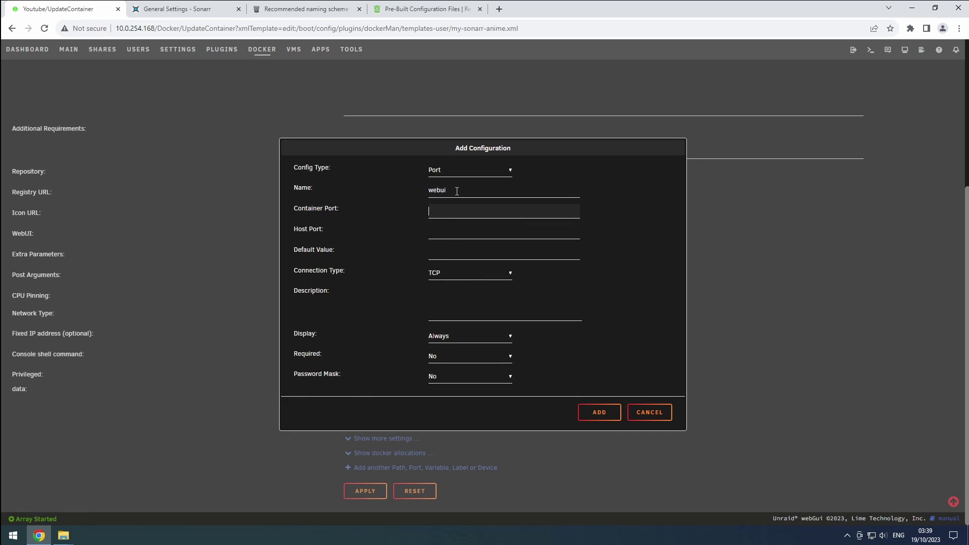
{"action": "type", "text": "8991"}
{"action": "key", "text": "Tab"}
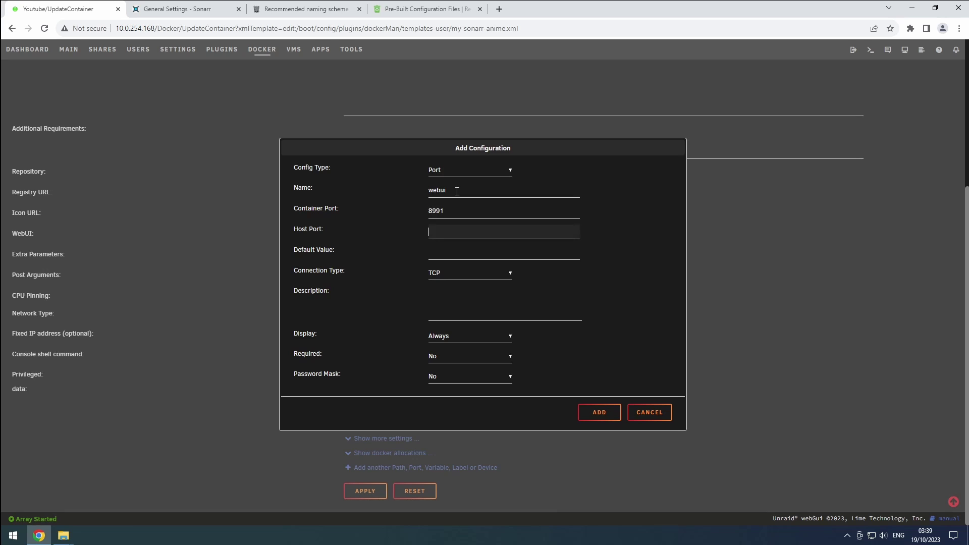
{"action": "type", "text": "8991"}
{"action": "left_click", "coordinate": [594, 411]}
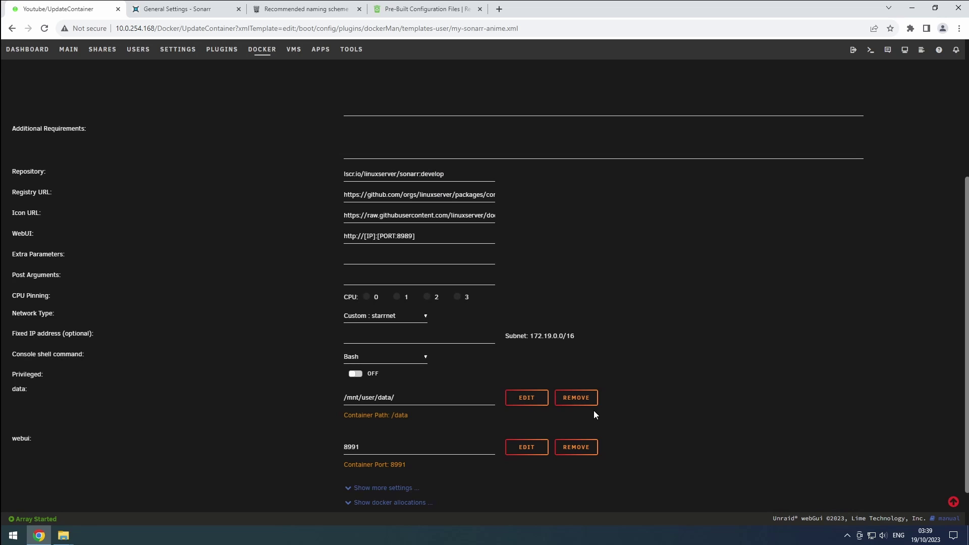
{"action": "left_click", "coordinate": [412, 235]}
{"action": "key", "text": "BackSpace"}
{"action": "key", "text": "BackSpace"}
{"action": "type", "text": "91"}
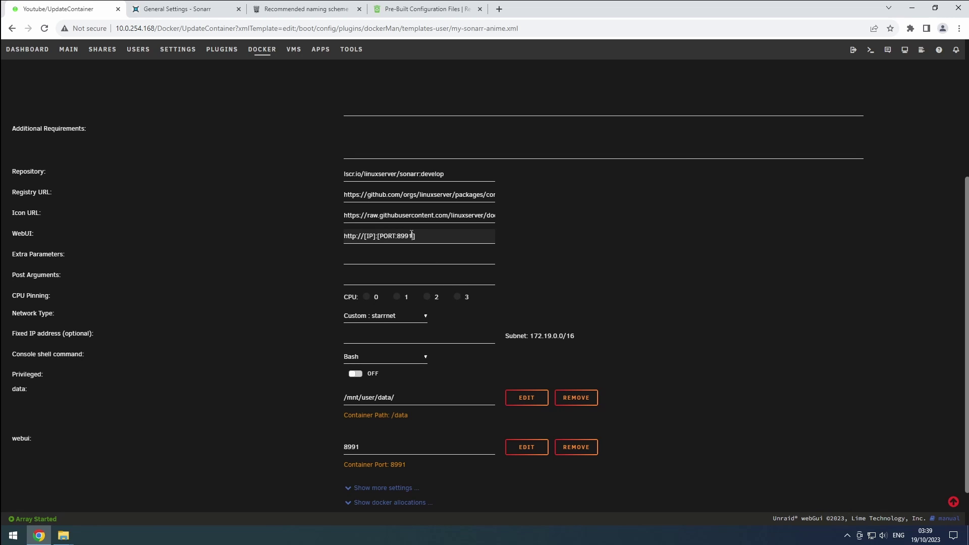
{"action": "scroll", "coordinate": [412, 235], "scroll_direction": "down", "scroll_amount": 2}
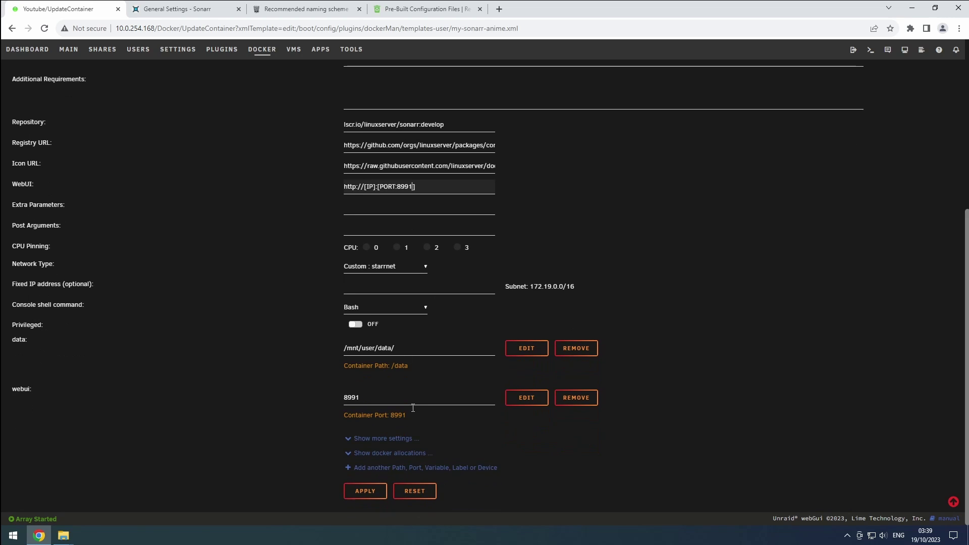
{"action": "left_click", "coordinate": [362, 487]}
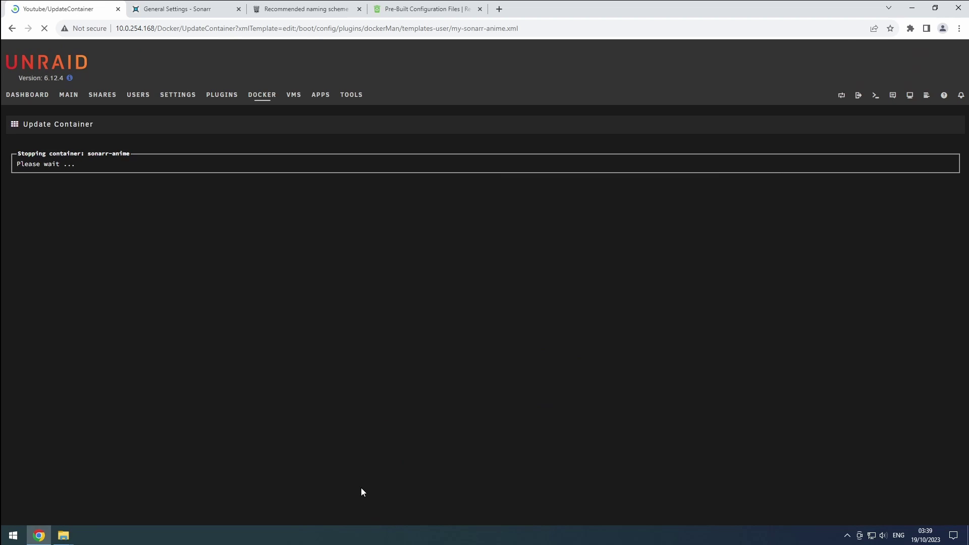
Sign back in to Sonarr with the username and password
{"action": "left_click", "coordinate": [186, 12]}
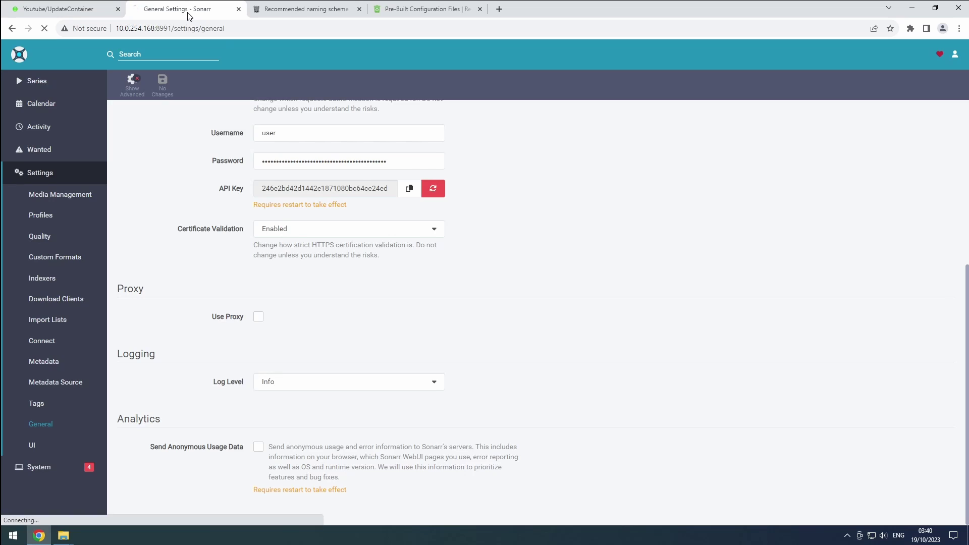
{"action": "type", "text": "user"}
{"action": "key", "text": "Tab"}
{"action": "type", "text": "password"}
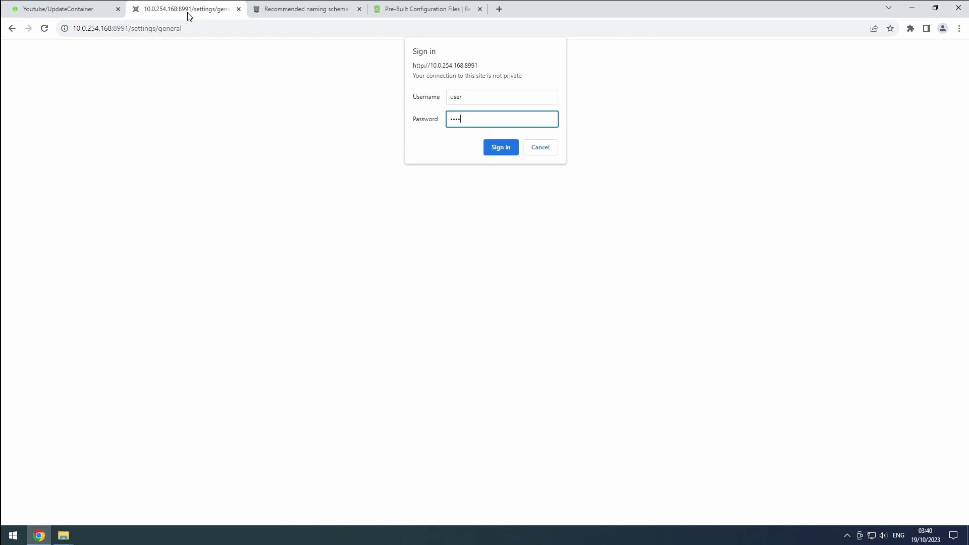
{"action": "key", "text": "Return"}
Delete the default Any, HD, SD and Ultra-HD quality profiles in Settings > Profiles
{"action": "left_click", "coordinate": [40, 215]}
{"action": "left_click", "coordinate": [177, 162]}
{"action": "left_click", "coordinate": [195, 485]}
{"action": "left_click", "coordinate": [633, 317]}
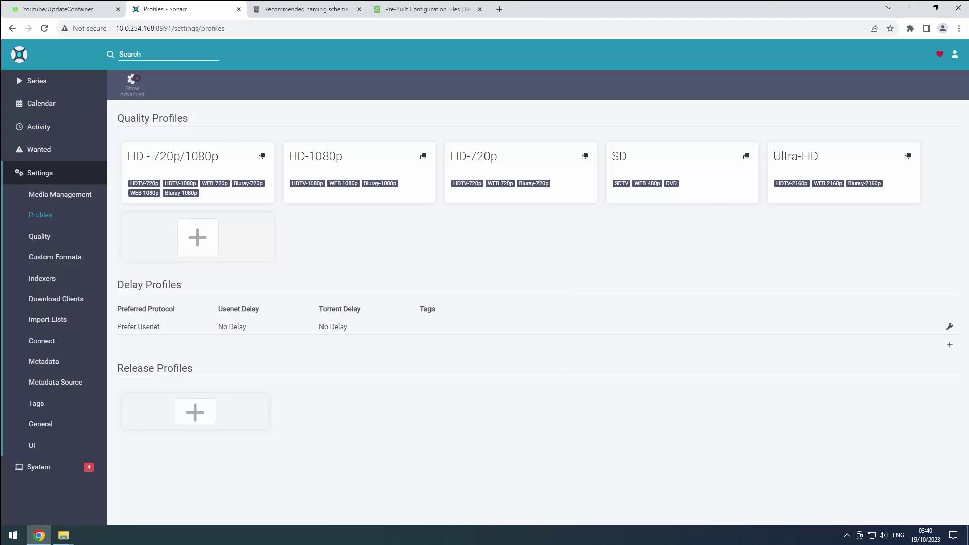
{"action": "left_click", "coordinate": [196, 486]}
{"action": "left_click", "coordinate": [634, 317]}
{"action": "left_click", "coordinate": [177, 162]}
{"action": "left_click", "coordinate": [195, 485]}
{"action": "left_click", "coordinate": [633, 317]}
{"action": "left_click", "coordinate": [185, 159]}
{"action": "left_click", "coordinate": [196, 486]}
{"action": "left_click", "coordinate": [633, 317]}
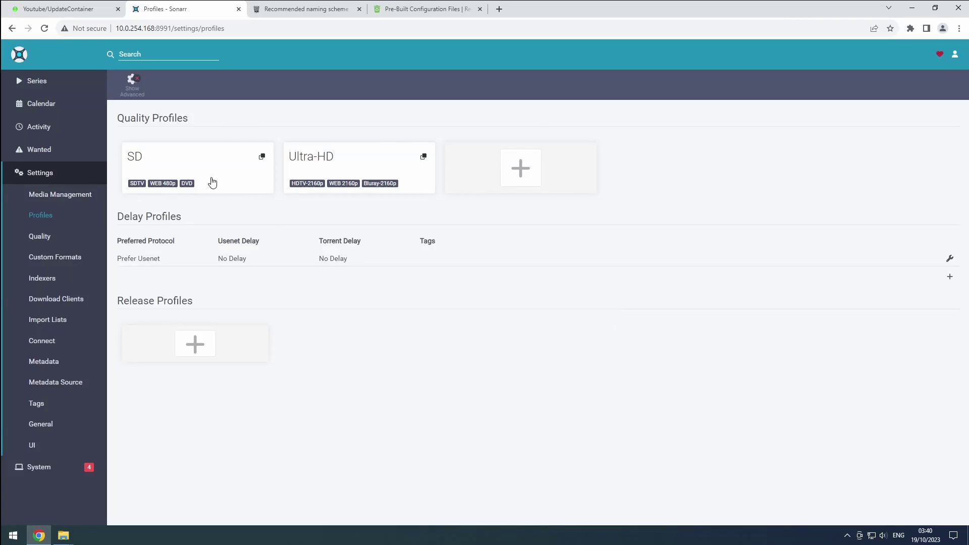
{"action": "left_click", "coordinate": [177, 162]}
{"action": "left_click", "coordinate": [196, 486]}
{"action": "left_click", "coordinate": [633, 317]}
{"action": "left_click", "coordinate": [178, 162]}
{"action": "left_click", "coordinate": [196, 485]}
{"action": "left_click", "coordinate": [633, 317]}
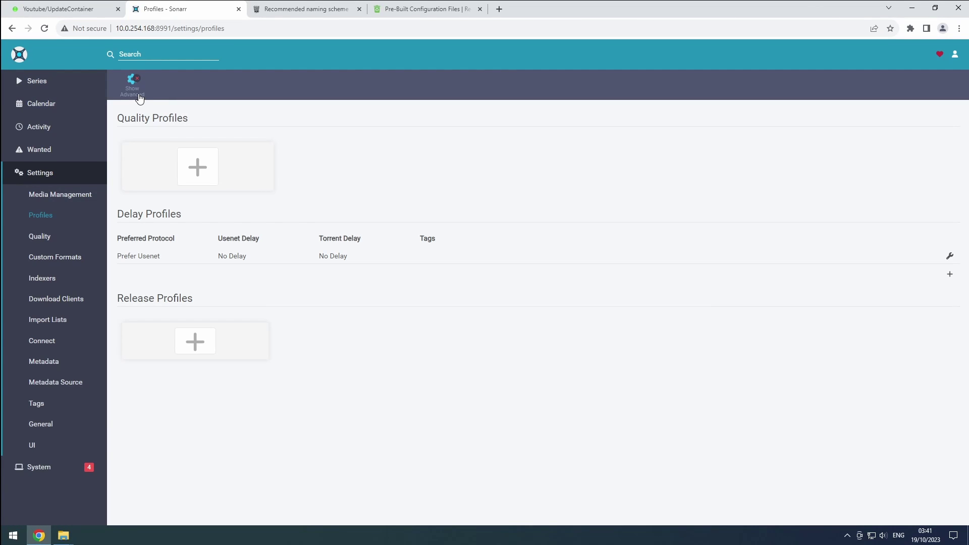
Expand Recyclarr's Anime (Sonarr) config and select the profile name Remux-1080p - Anime
{"action": "left_click", "coordinate": [412, 16]}
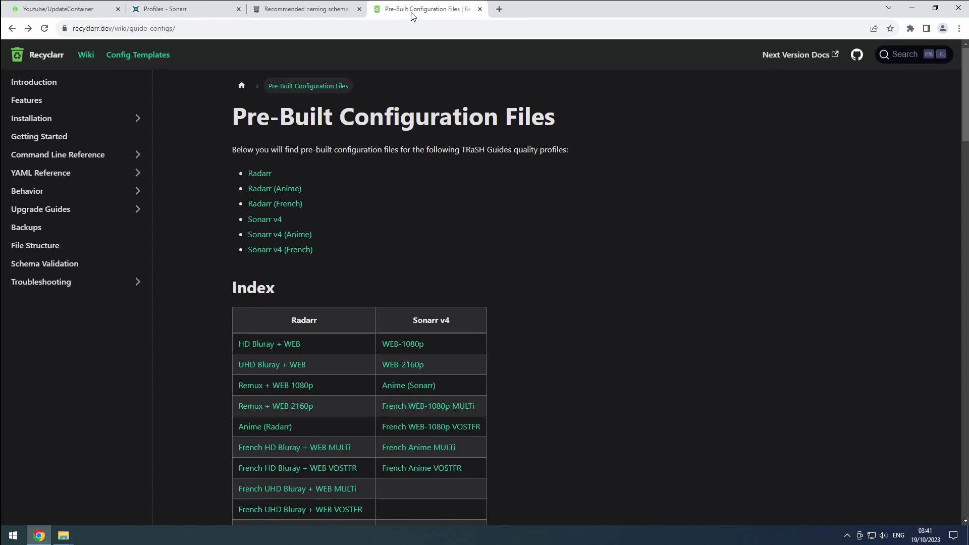
{"action": "left_click", "coordinate": [433, 387]}
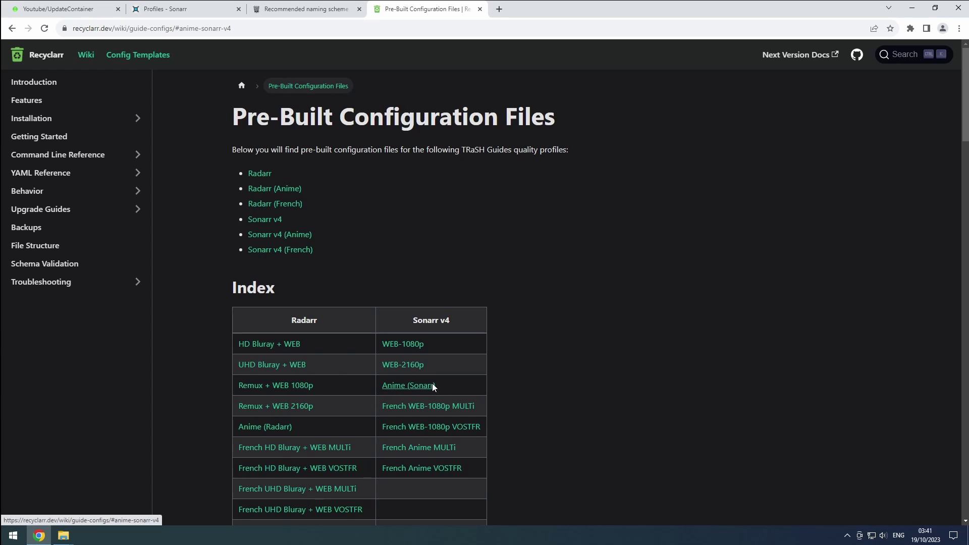
{"action": "left_click", "coordinate": [276, 116]}
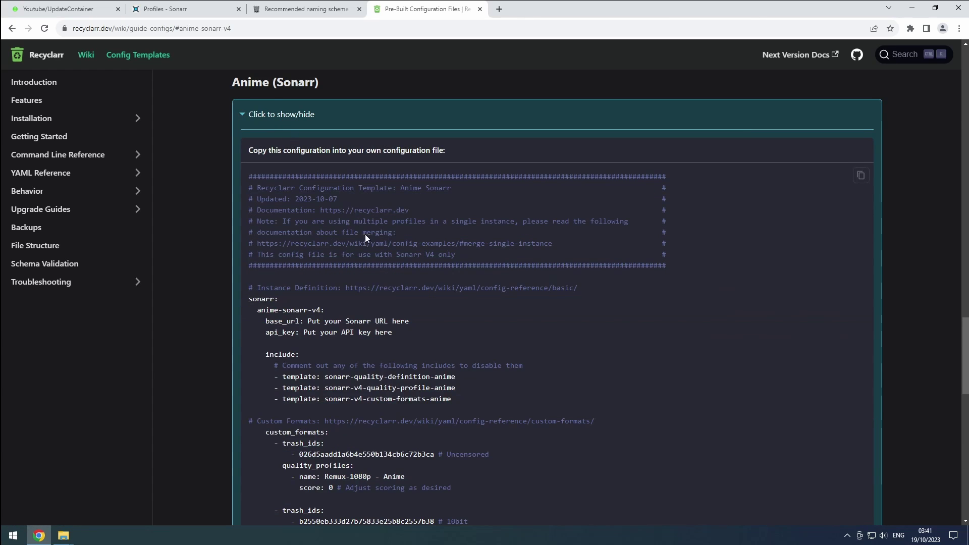
{"action": "scroll", "coordinate": [407, 348], "scroll_direction": "down", "scroll_amount": 3}
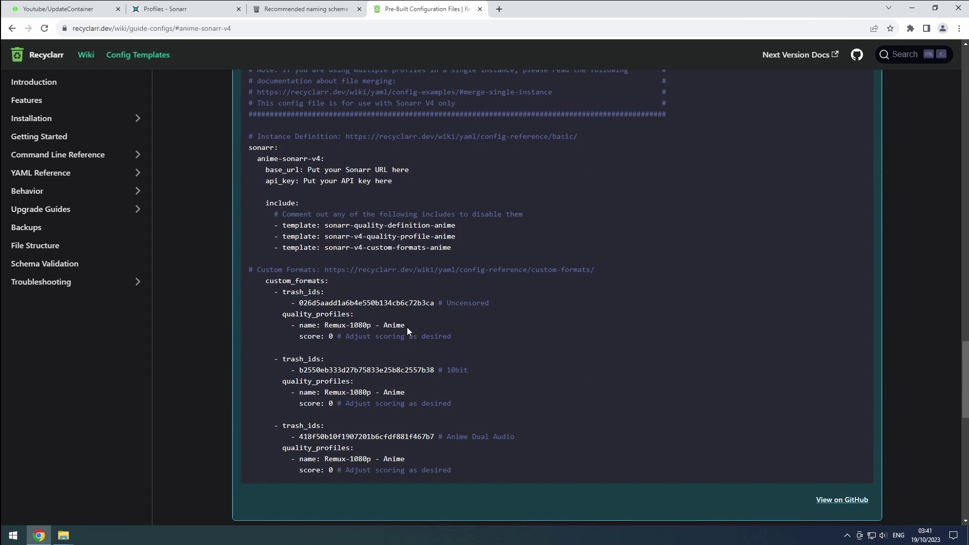
{"action": "left_click_drag", "start_coordinate": [407, 327], "coordinate": [326, 325]}
{"action": "key", "text": "ctrl+c"}
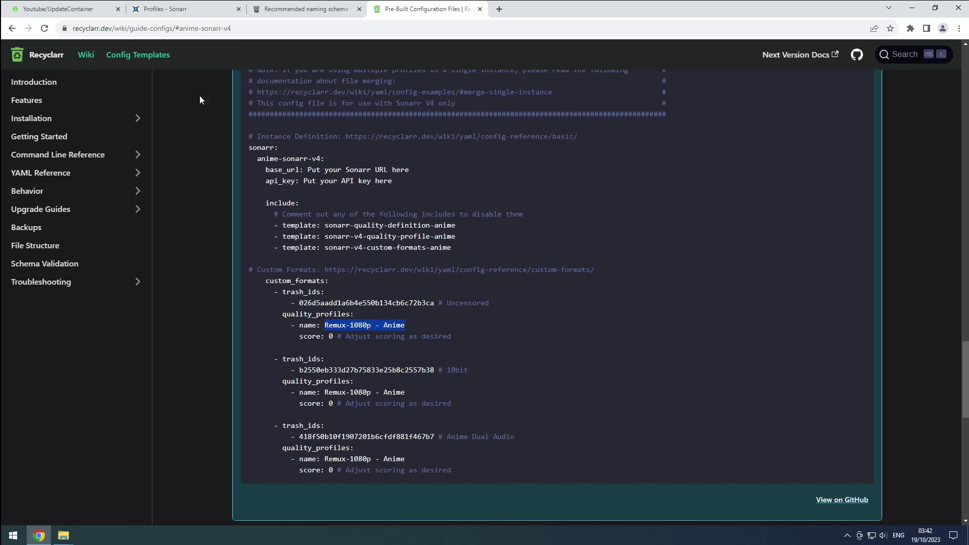
Create and save a quality profile named 'Remux-1080p - Anime' allowing Bluray-1080p
{"action": "left_click", "coordinate": [180, 12]}
{"action": "left_click", "coordinate": [196, 162]}
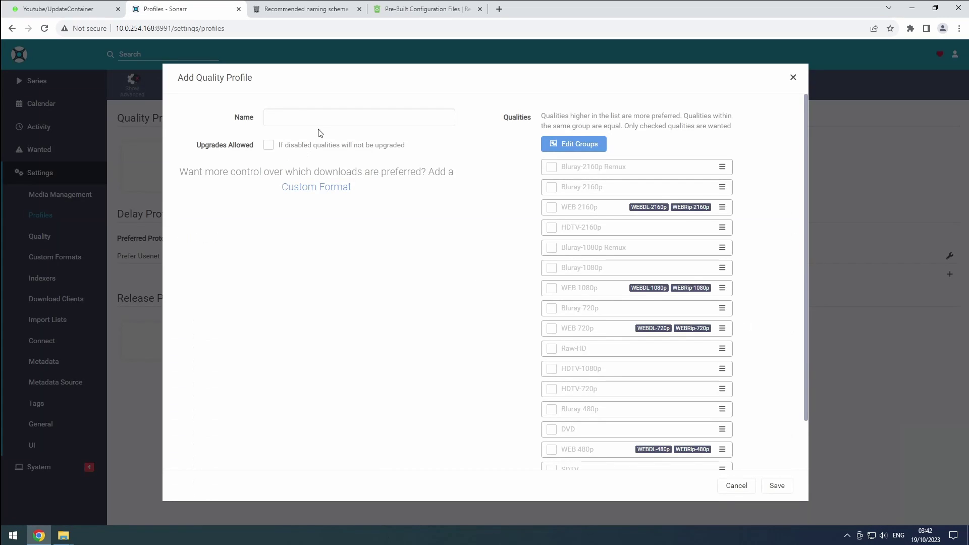
{"action": "left_click", "coordinate": [323, 117]}
{"action": "key", "text": "ctrl+v"}
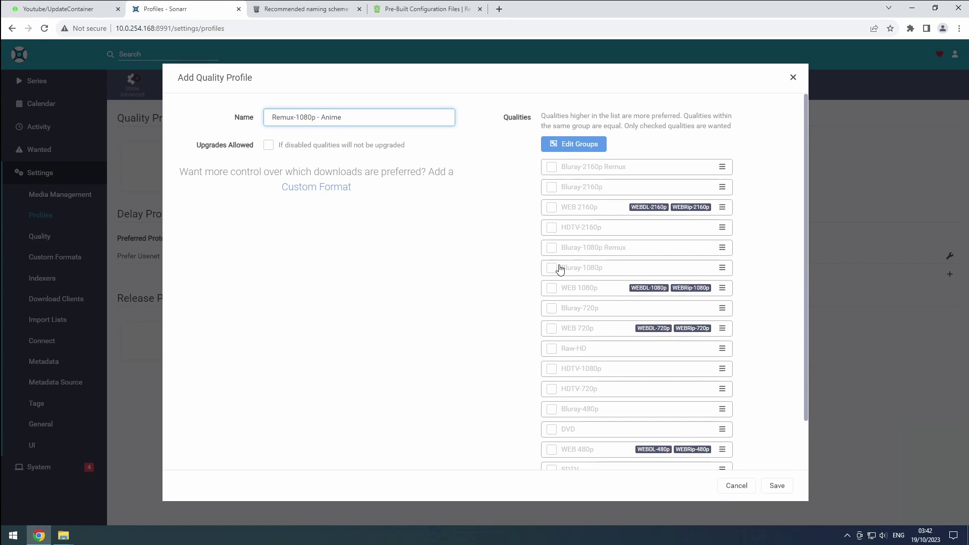
{"action": "left_click", "coordinate": [559, 269]}
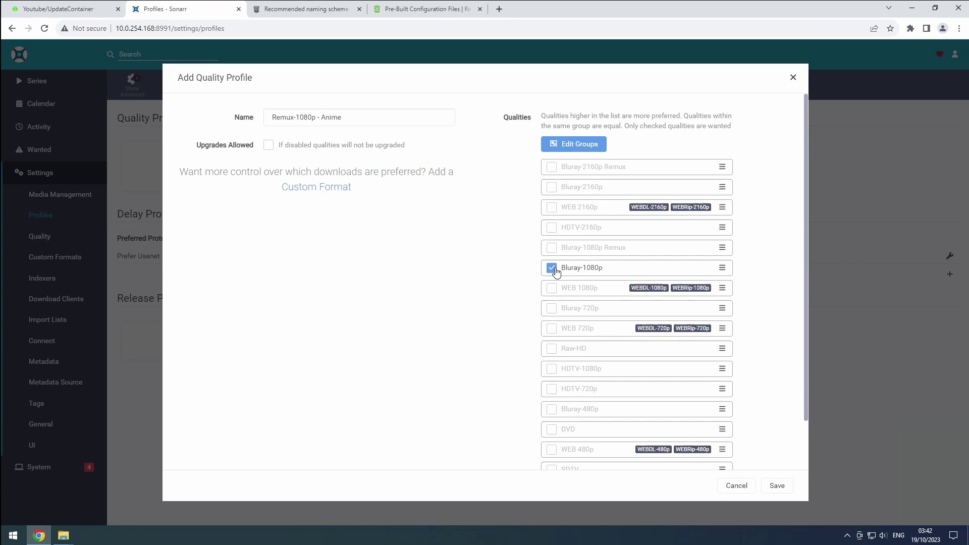
{"action": "left_click", "coordinate": [790, 492]}
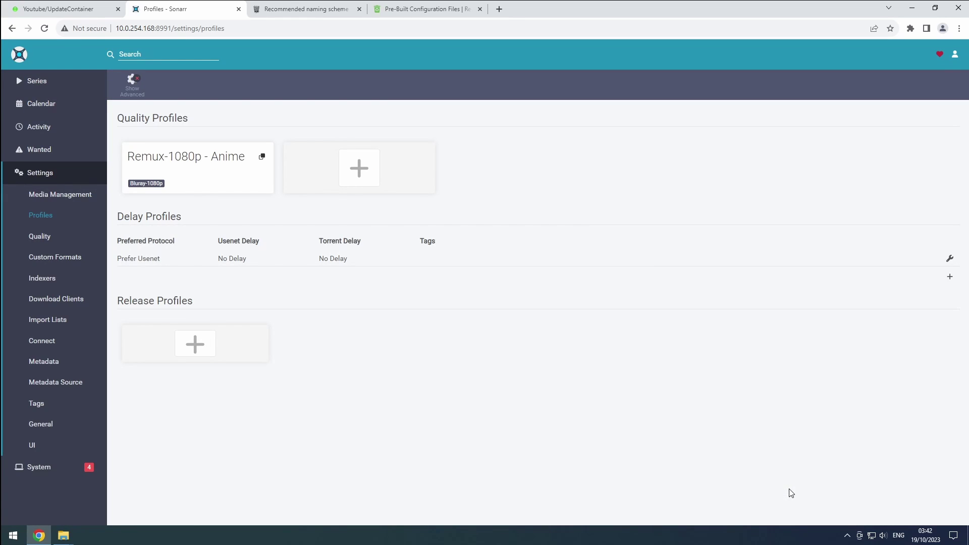
Enable Rename Episodes and paste the TRaSH V4 standard episode format in Media Management
{"action": "left_click", "coordinate": [76, 195]}
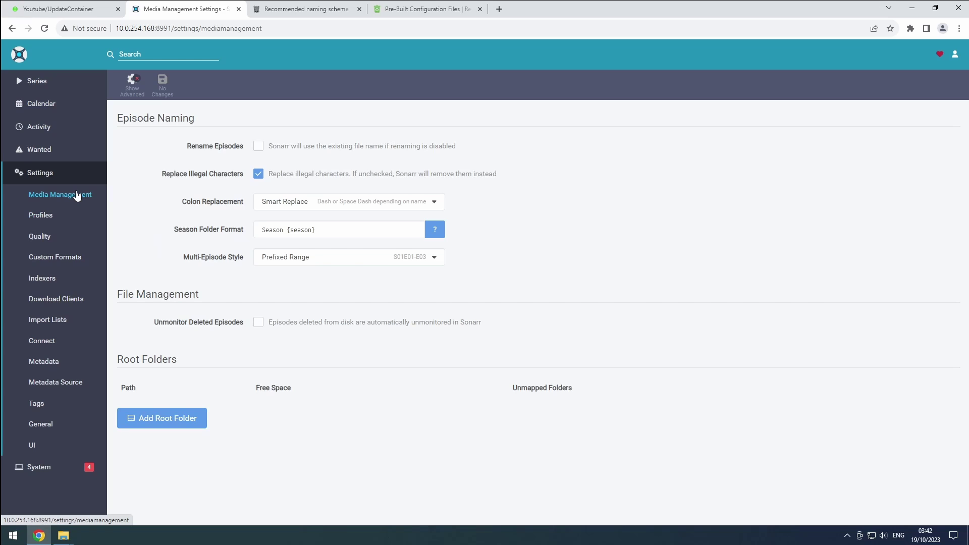
{"action": "left_click", "coordinate": [141, 84]}
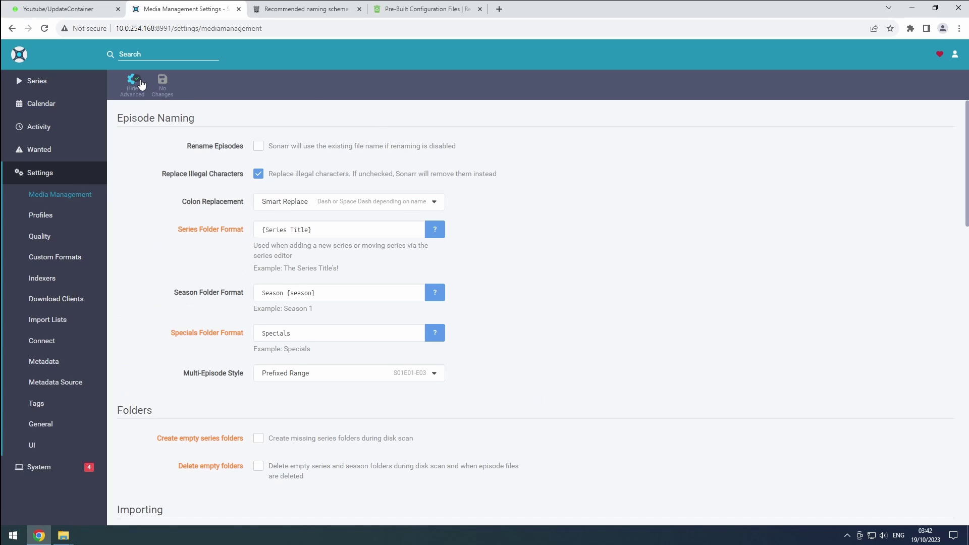
{"action": "left_click", "coordinate": [257, 147]}
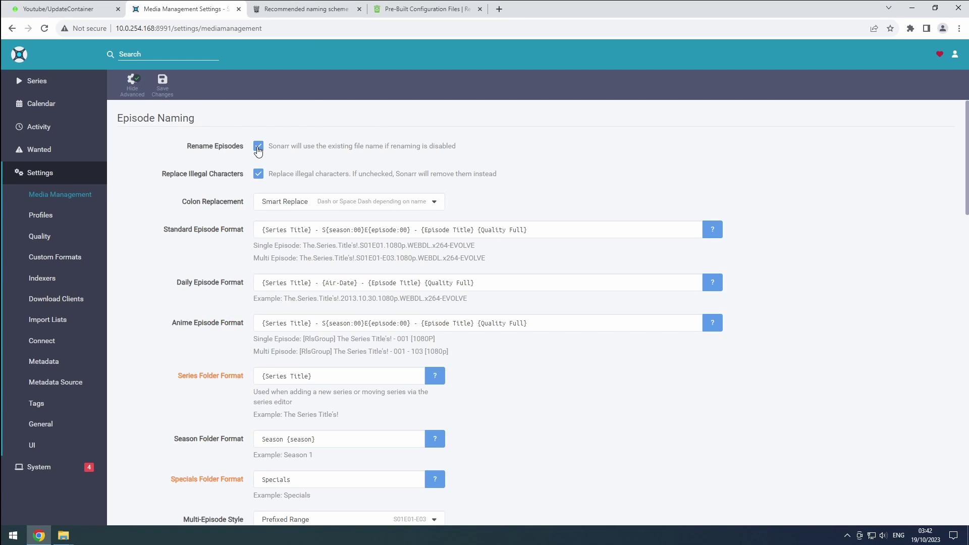
{"action": "left_click", "coordinate": [303, 9]}
{"action": "scroll", "coordinate": [655, 421], "scroll_direction": "up", "scroll_amount": 15}
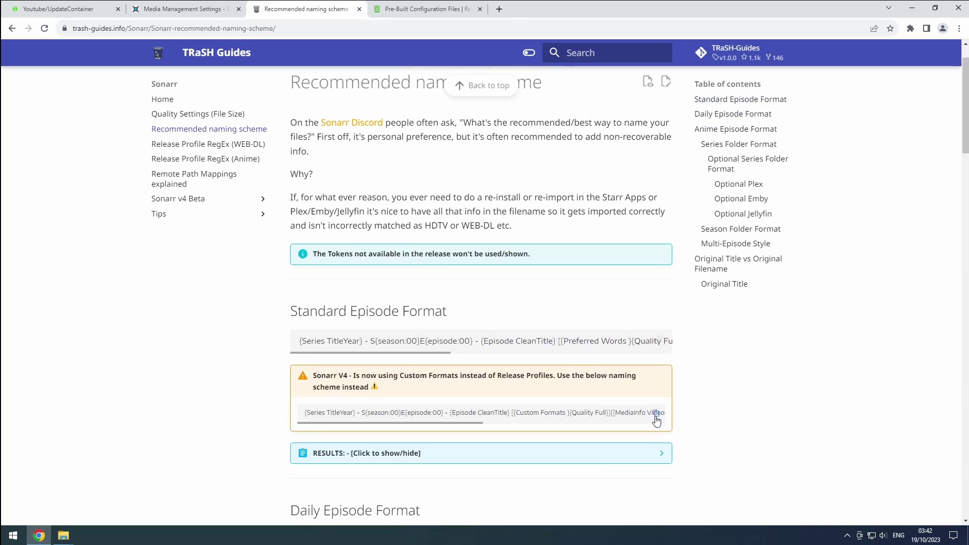
{"action": "left_click", "coordinate": [655, 414]}
{"action": "left_click", "coordinate": [181, 9]}
{"action": "triple_click", "coordinate": [353, 222]}
{"action": "key", "text": "ctrl+v"}
Replace the daily episode format with the TRaSH V4 daily naming scheme
{"action": "left_click", "coordinate": [302, 9]}
{"action": "scroll", "coordinate": [494, 318], "scroll_direction": "down", "scroll_amount": 3}
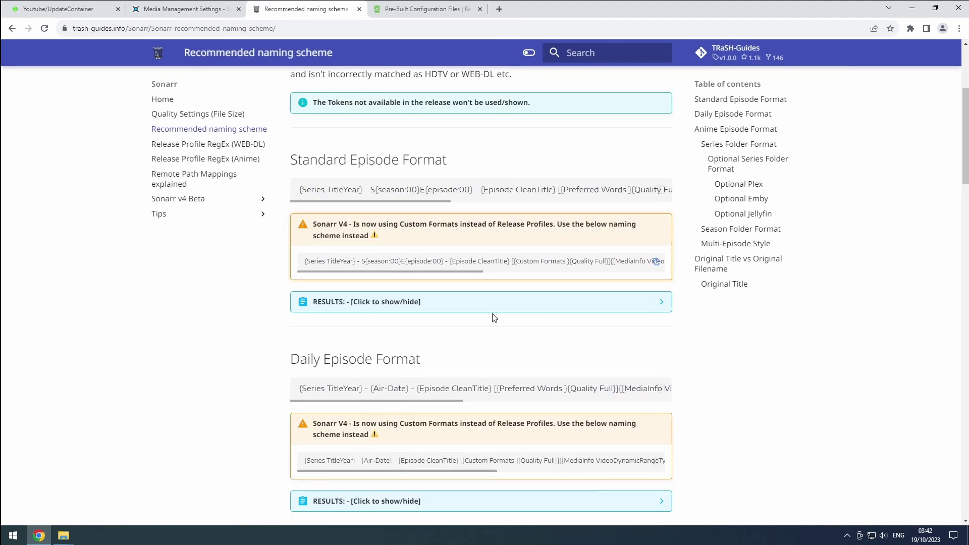
{"action": "scroll", "coordinate": [494, 318], "scroll_direction": "down", "scroll_amount": 3}
{"action": "left_click", "coordinate": [655, 308]}
{"action": "left_click", "coordinate": [182, 9]}
{"action": "triple_click", "coordinate": [493, 283]}
{"action": "key", "text": "ctrl+v"}
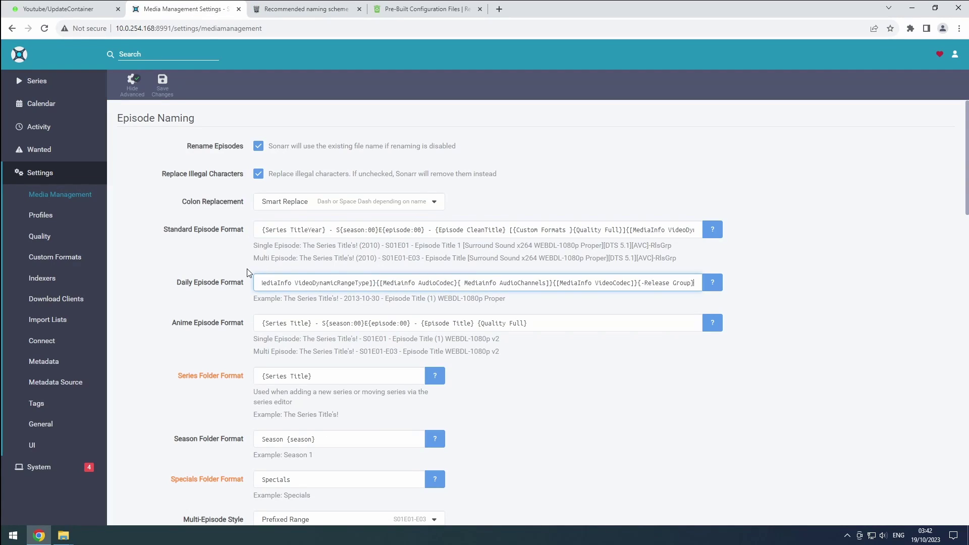
Replace the anime episode format with the TRaSH V4 anime naming scheme
{"action": "left_click", "coordinate": [303, 9]}
{"action": "scroll", "coordinate": [632, 349], "scroll_direction": "down", "scroll_amount": 5}
{"action": "left_click", "coordinate": [632, 350]}
{"action": "left_click", "coordinate": [182, 9]}
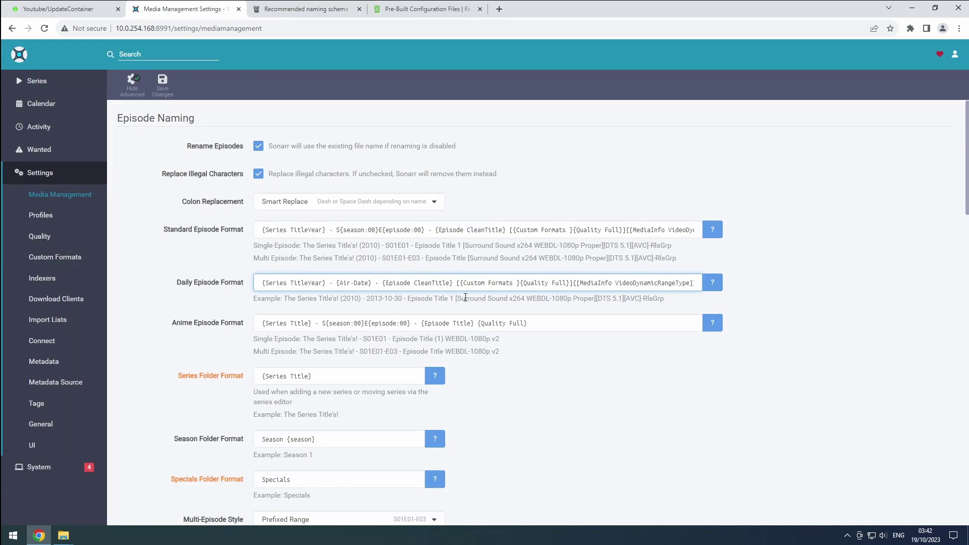
{"action": "triple_click", "coordinate": [263, 323]}
{"action": "key", "text": "ctrl+v"}
Set the series folder format to the TRaSH Plex scheme {Series TitleYear} {imdb-{ImdbId}}
{"action": "left_click", "coordinate": [303, 9]}
{"action": "scroll", "coordinate": [479, 253], "scroll_direction": "down", "scroll_amount": 3}
{"action": "left_click_drag", "start_coordinate": [363, 275], "coordinate": [296, 278]}
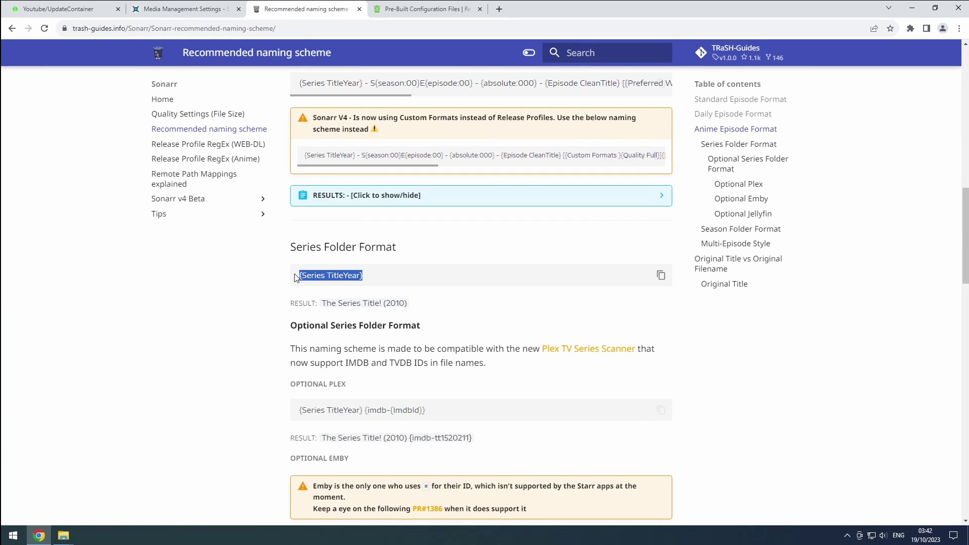
{"action": "left_click_drag", "start_coordinate": [427, 410], "coordinate": [298, 411]}
{"action": "key", "text": "ctrl+c"}
{"action": "left_click", "coordinate": [182, 9]}
{"action": "triple_click", "coordinate": [263, 386]}
{"action": "key", "text": "ctrl+v"}
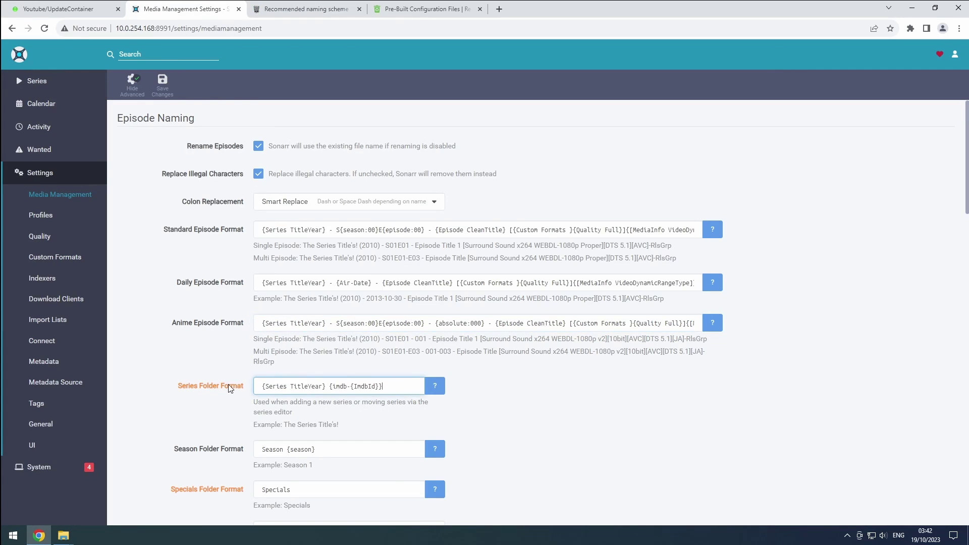
Set the season folder format to 'Season {season:00}' from the TRaSH guide
{"action": "left_click", "coordinate": [302, 9]}
{"action": "scroll", "coordinate": [406, 367], "scroll_direction": "down", "scroll_amount": 5}
{"action": "scroll", "coordinate": [407, 367], "scroll_direction": "down", "scroll_amount": 3}
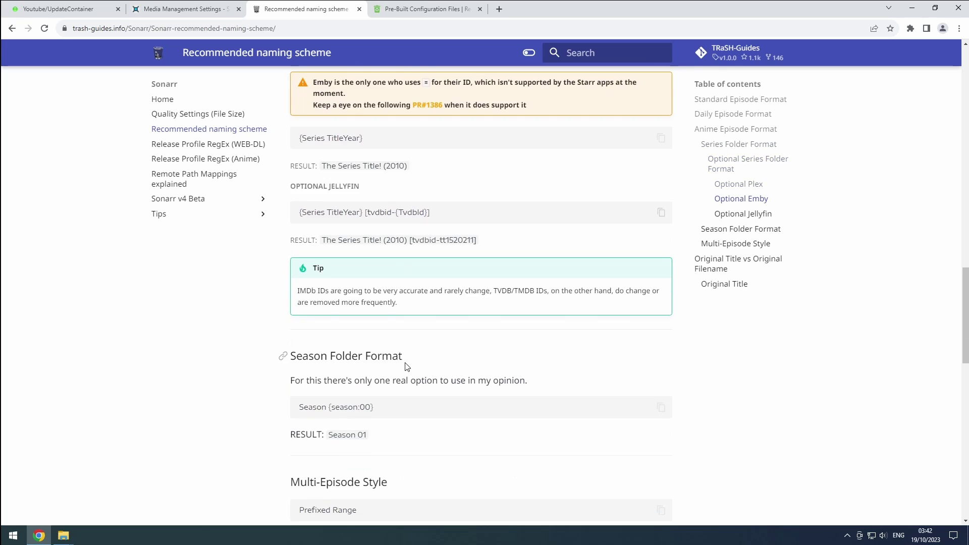
{"action": "scroll", "coordinate": [404, 353], "scroll_direction": "down", "scroll_amount": 1}
{"action": "scroll", "coordinate": [396, 348], "scroll_direction": "up", "scroll_amount": 1}
{"action": "left_click_drag", "start_coordinate": [388, 356], "coordinate": [295, 359]}
{"action": "key", "text": "ctrl+c"}
{"action": "left_click", "coordinate": [182, 9]}
{"action": "left_click", "coordinate": [336, 456]}
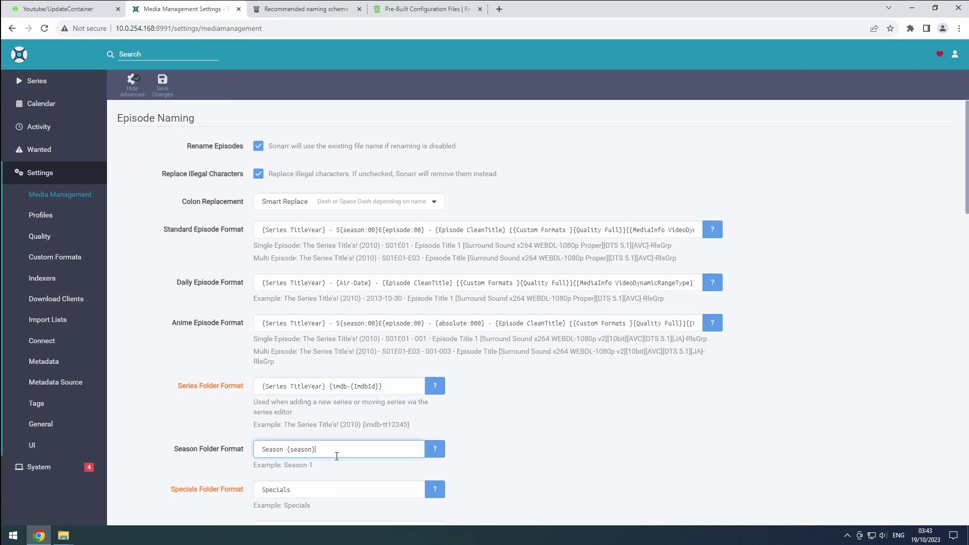
{"action": "key", "text": "ctrl+a"}
{"action": "key", "text": "ctrl+v"}
Add /data/media/tv/anime as a root folder through the folder browser
{"action": "scroll", "coordinate": [212, 446], "scroll_direction": "down", "scroll_amount": 20}
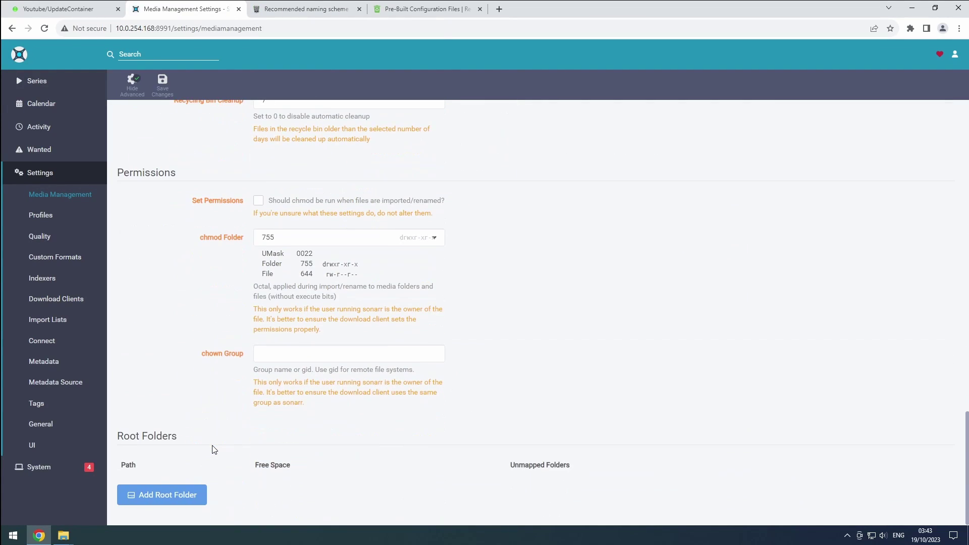
{"action": "left_click", "coordinate": [172, 497]}
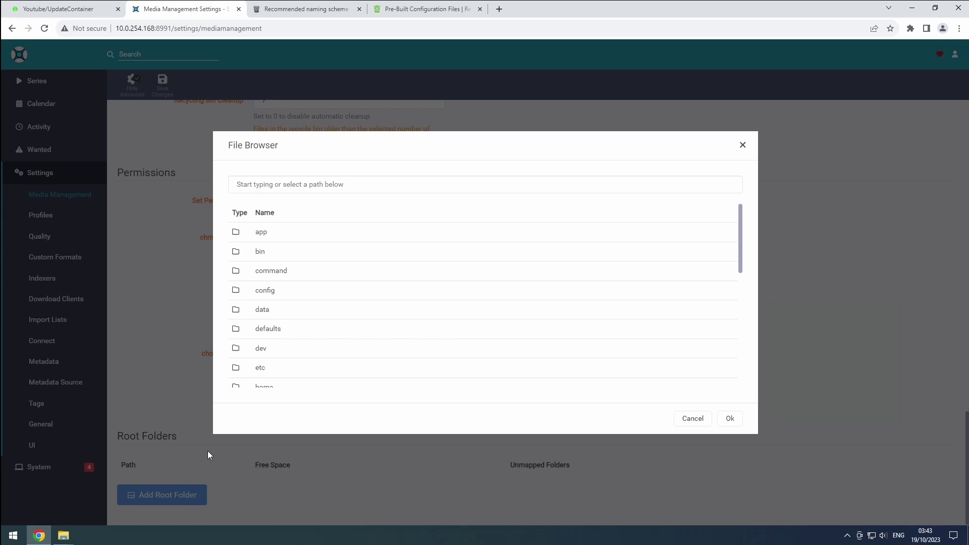
{"action": "left_click", "coordinate": [266, 309]}
{"action": "left_click", "coordinate": [265, 251]}
{"action": "left_click", "coordinate": [264, 255]}
{"action": "left_click", "coordinate": [265, 291]}
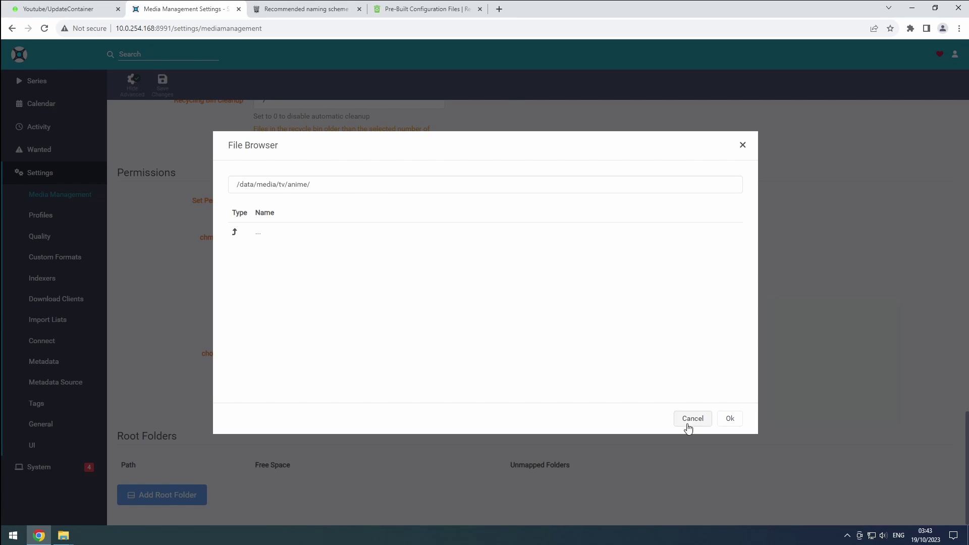
{"action": "left_click", "coordinate": [729, 418]}
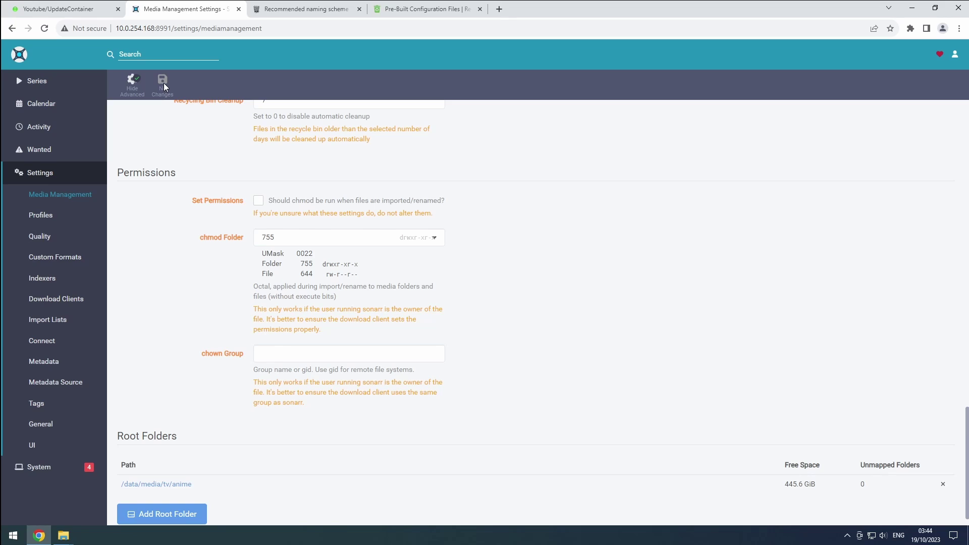
Go through the empty Indexers and Download Clients settings to the empty Connect page
{"action": "left_click", "coordinate": [53, 280]}
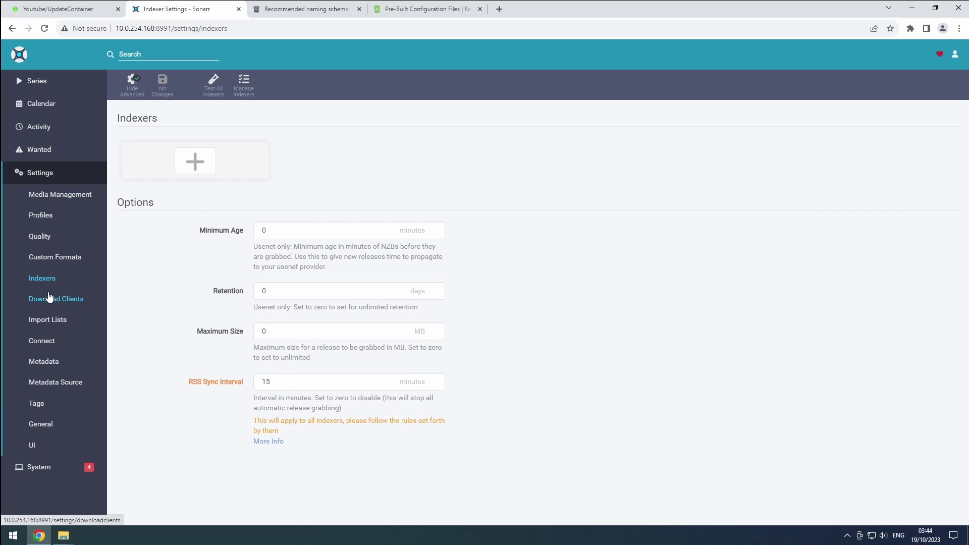
{"action": "left_click", "coordinate": [49, 301]}
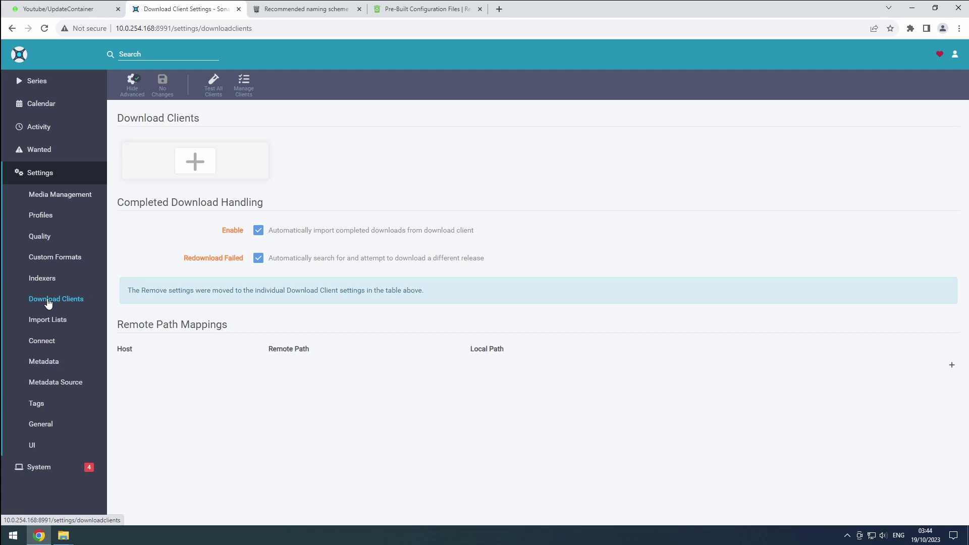
{"action": "left_click", "coordinate": [41, 348]}
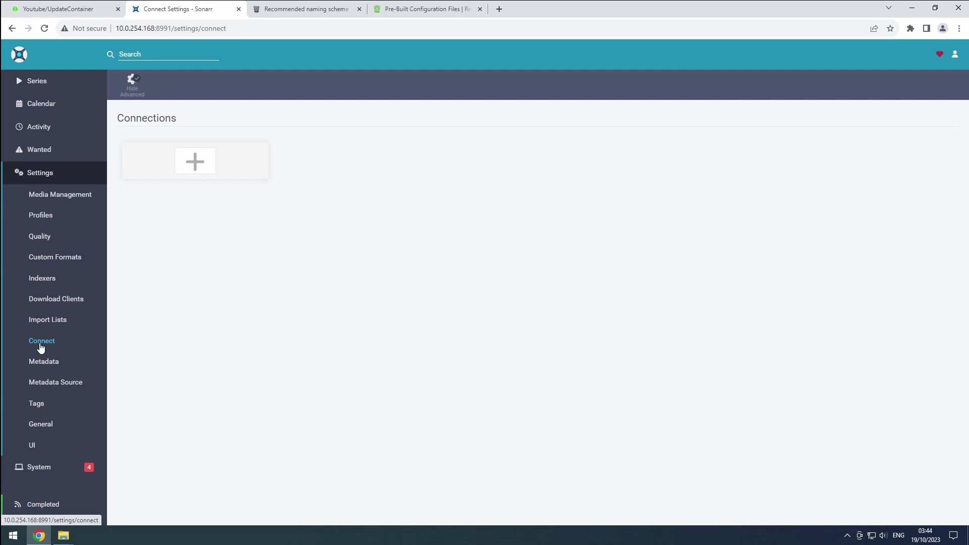